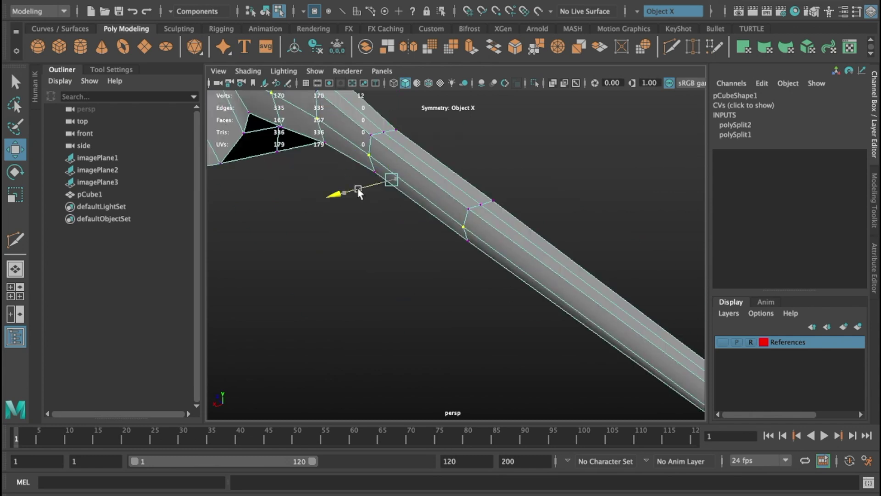
- Zoom in on a body vertex, undo the last edge split and tweak, then redo two edits
mouse_move(518, 177)
alt+mouse_down()
mouse_move(645, 154)
mouse_move(476, 261)
alt+mouse_up()
key(f)
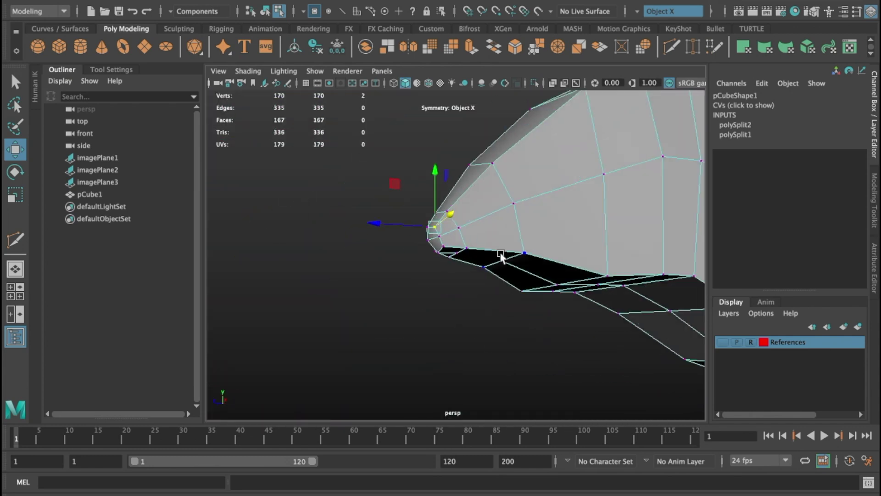
alt+drag(523, 244, 583, 206)
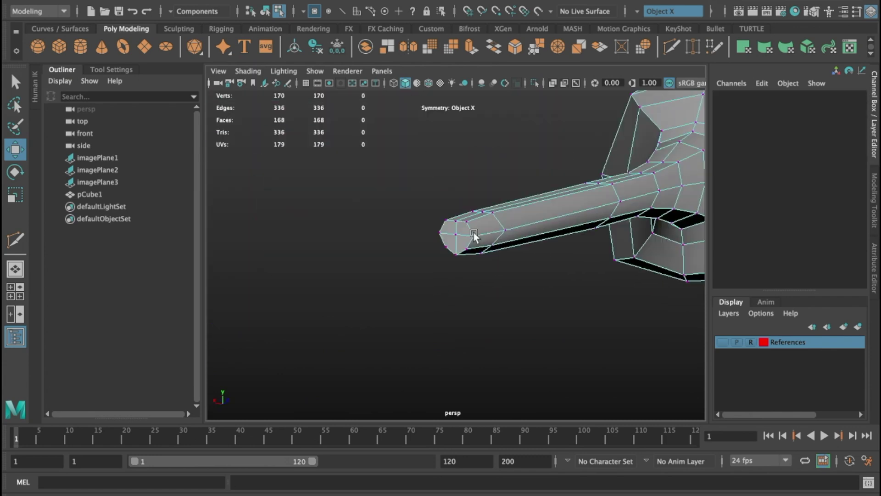
key(ctrl+z)
key(ctrl+z)
key(ctrl+z)
key(ctrl+z)
key(ctrl+z)
key(ctrl+z)
key(ctrl+z)
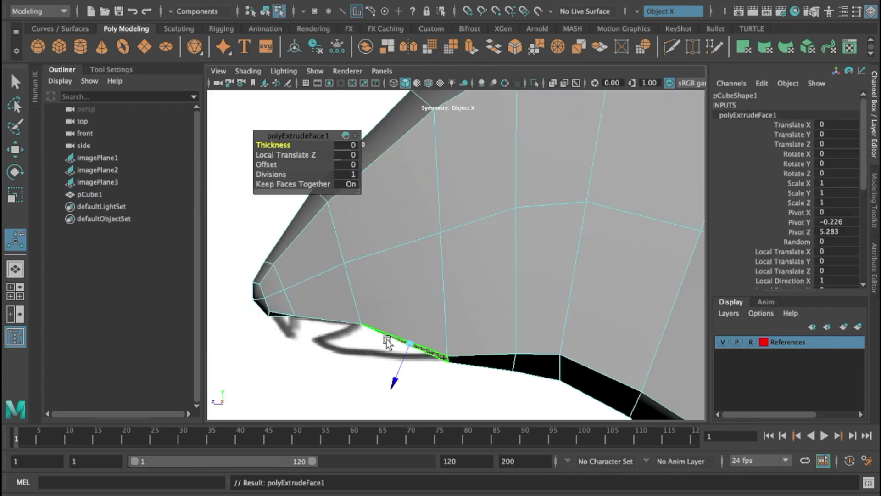
key(ctrl+z)
key(ctrl+z)
key(ctrl+z)
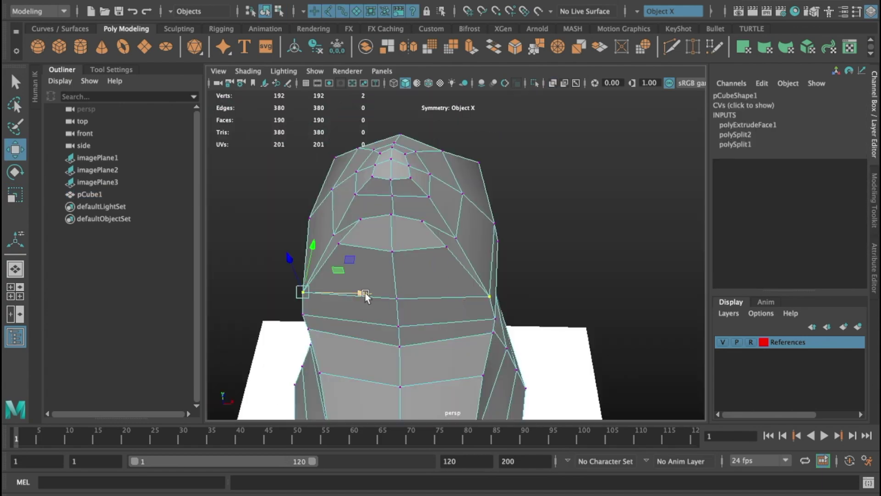
key(ctrl+z)
key(shift+z)
key(shift+z)
key(shift+z)
key(shift+z)
key(shift+z)
key(shift+z)
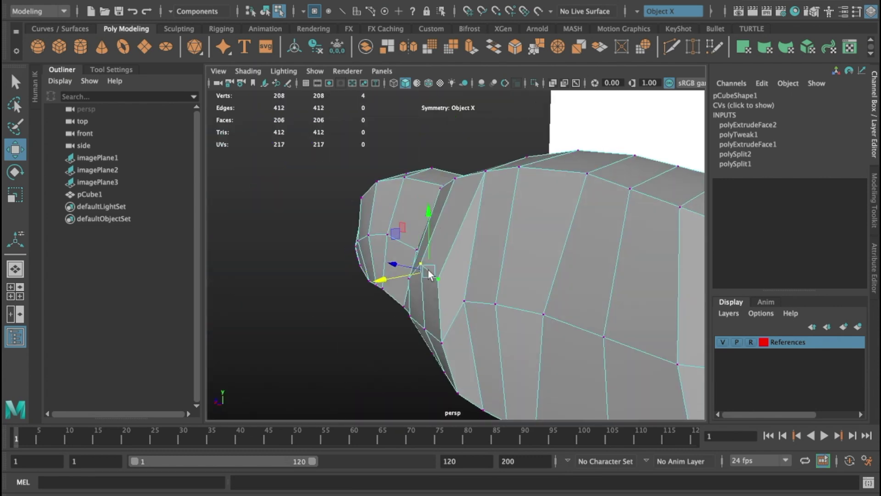
key(shift+z)
key(shift+z)
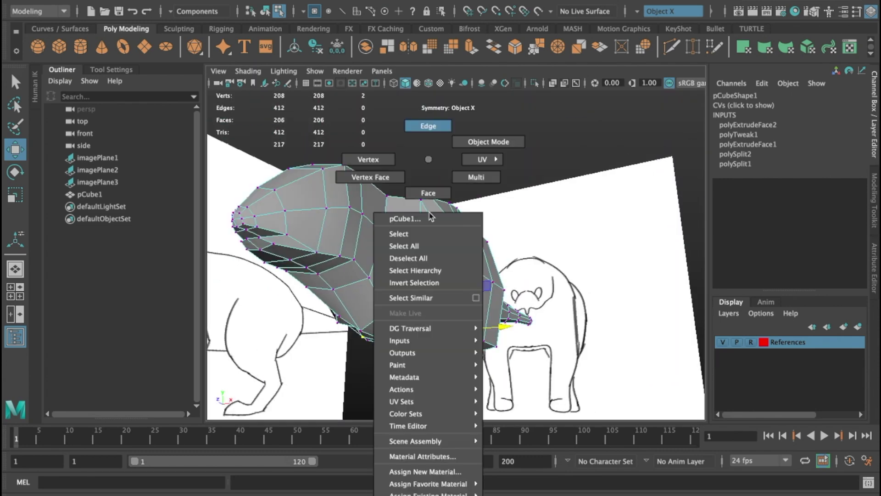
- Switch to the side view with the Move tool active for shaping leg and tail vertices
key(space)
key(w)
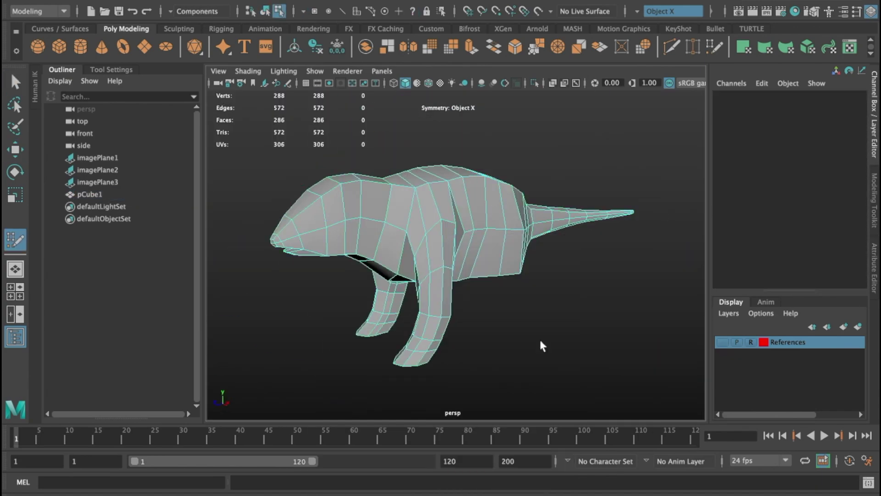
- Move a vertex on the creature's underside in vertex mode, then orbit to a side view
right_drag(405, 253, 317, 165)
click(344, 197)
key(w)
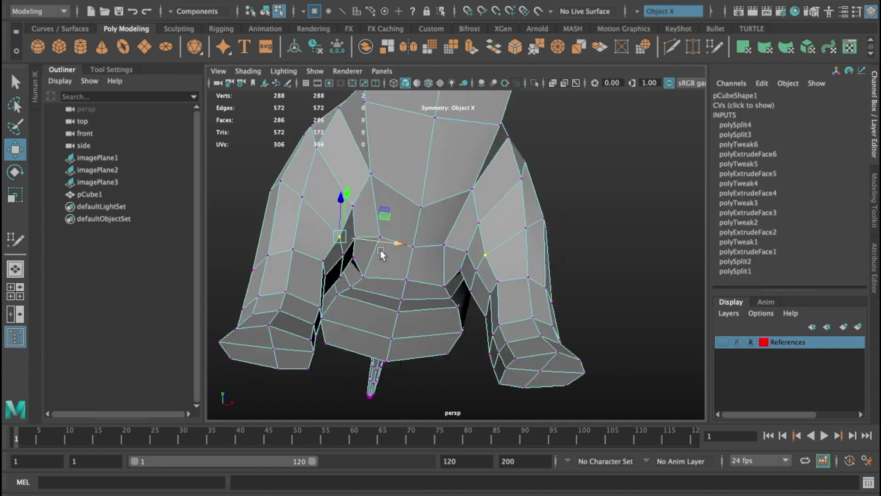
scroll(349, 256, up, 5)
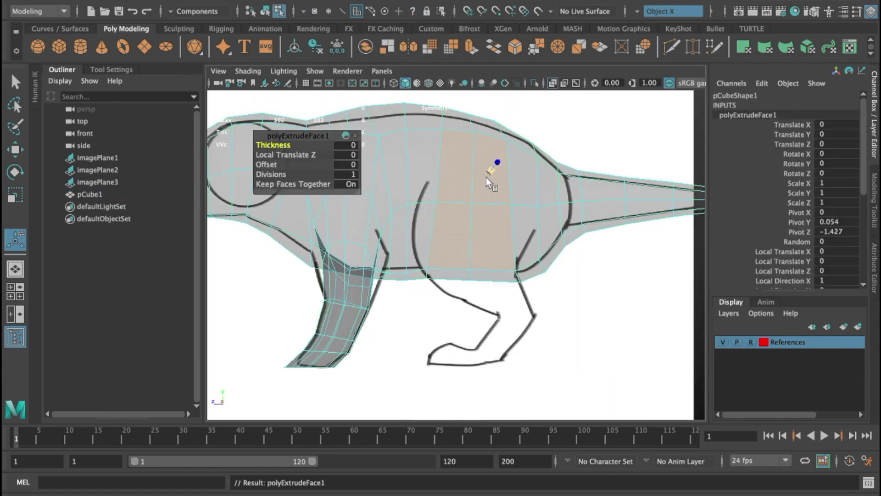
mouse_move(485, 177)
alt+mouse_down()
mouse_move(524, 233)
mouse_move(445, 288)
mouse_move(466, 320)
alt+mouse_up()
key(w)
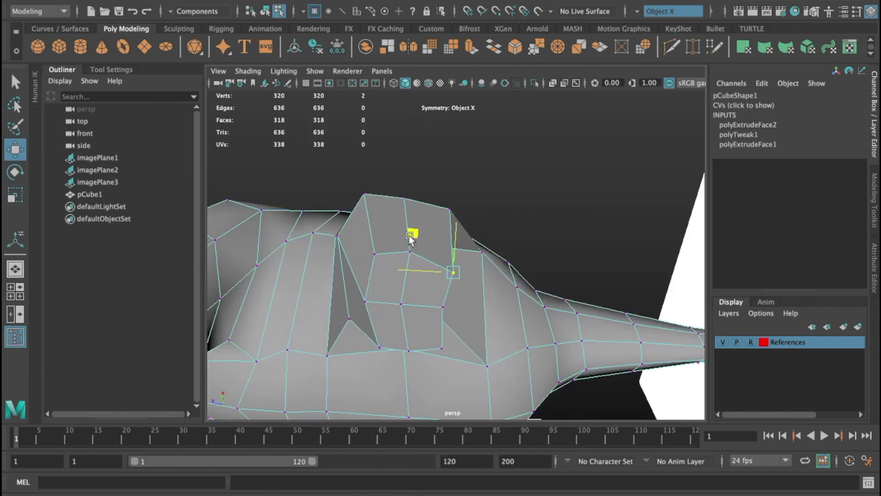
- Orbit from a side view over the reference round to the creature's front
mouse_move(347, 174)
alt+mouse_down()
mouse_move(486, 302)
mouse_move(539, 275)
mouse_move(547, 245)
alt+mouse_up()
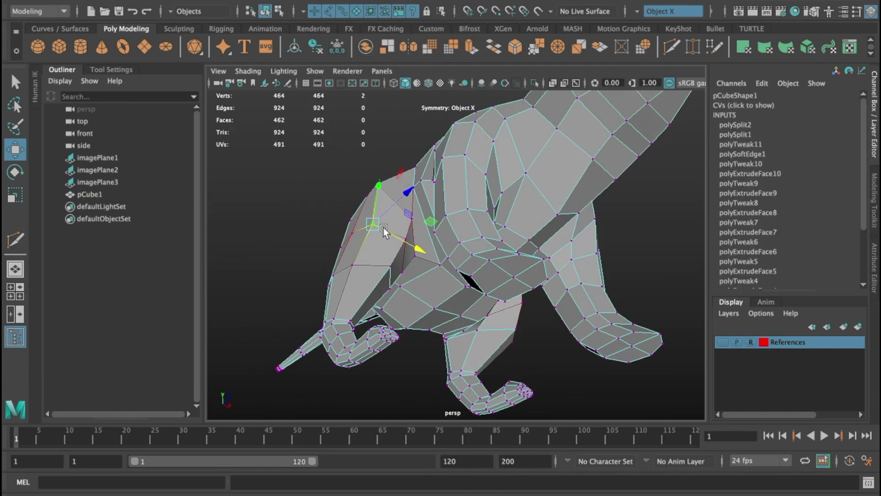
alt+drag(440, 203, 416, 263)
scroll(501, 248, up, 5)
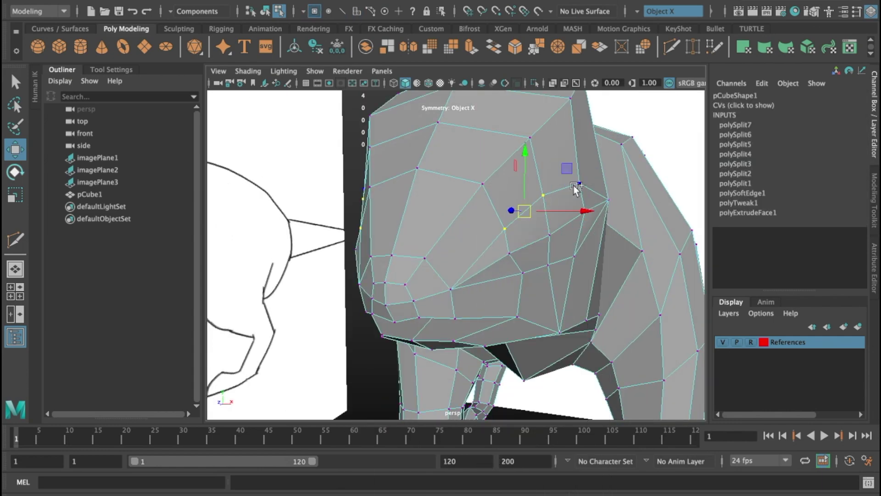
- Bring up the selection-mode marking menu on the creature's head
right_drag(555, 160, 552, 228)
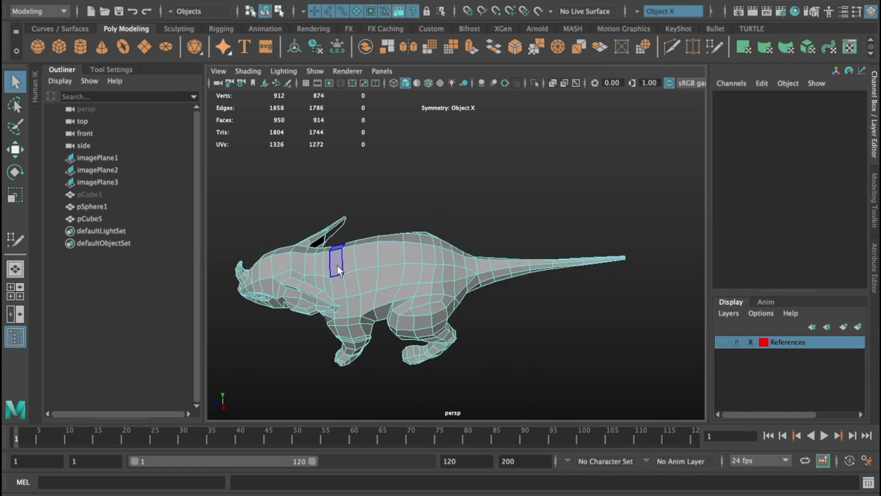
- Reopen the selection-mode menu on the mesh and orbit to see the spiky crest side-on
shift+right_click(522, 188)
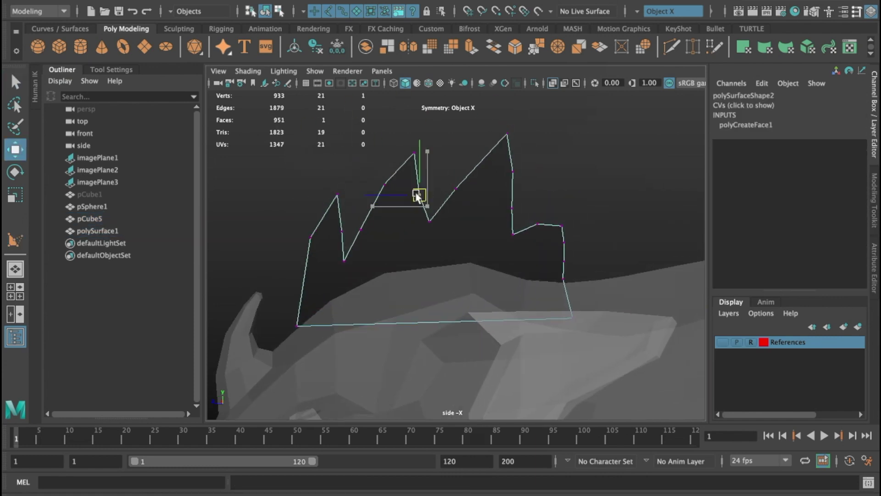
alt+drag(481, 237, 523, 229)
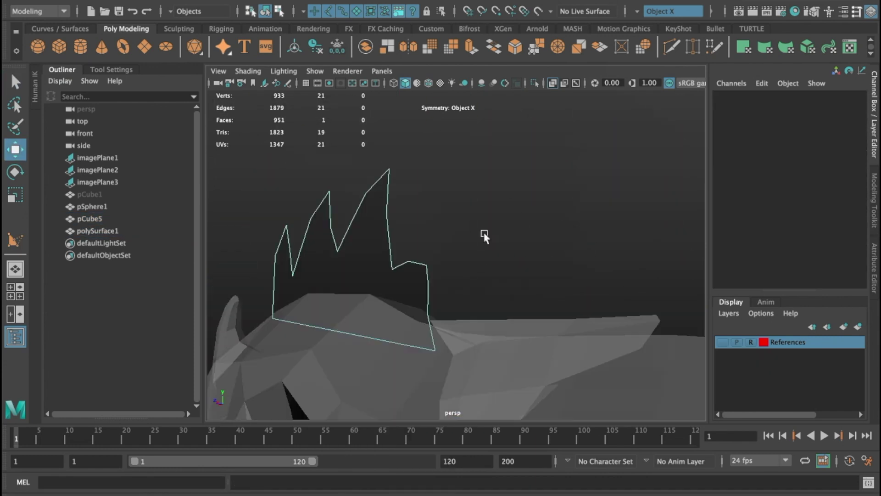